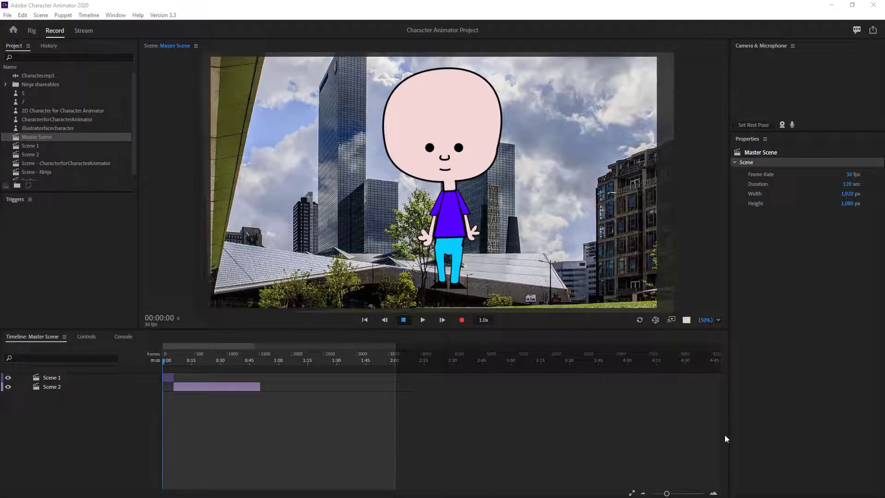
Step: Preview the master scene, open Scene 1, and delete its city background track 5
left_click(661, 400)
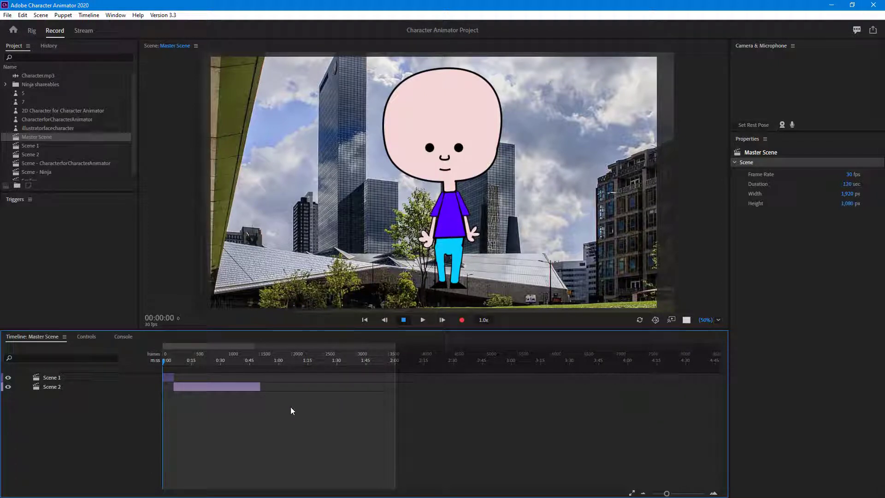
mouse_move(167, 361)
left_mouse_down()
mouse_move(190, 372)
mouse_move(175, 365)
left_mouse_up()
double_click(18, 146)
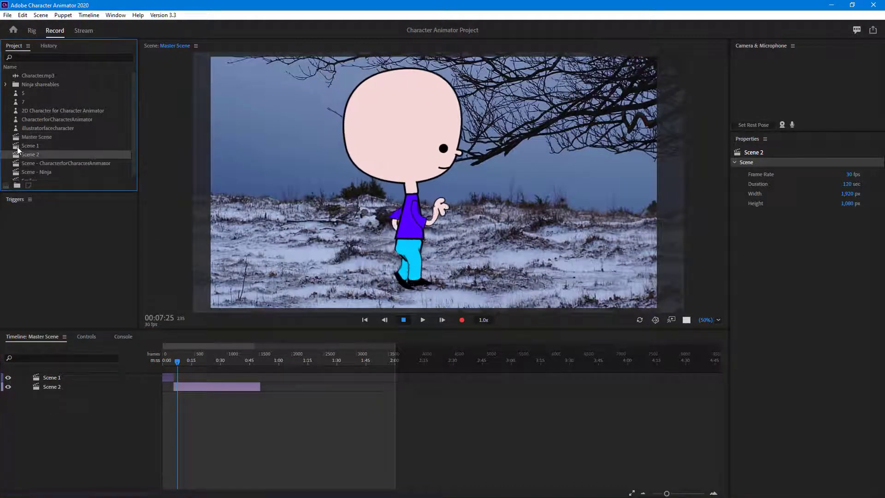
mouse_move(244, 359)
left_mouse_down()
mouse_move(288, 358)
mouse_move(252, 358)
left_mouse_up()
left_click(179, 393)
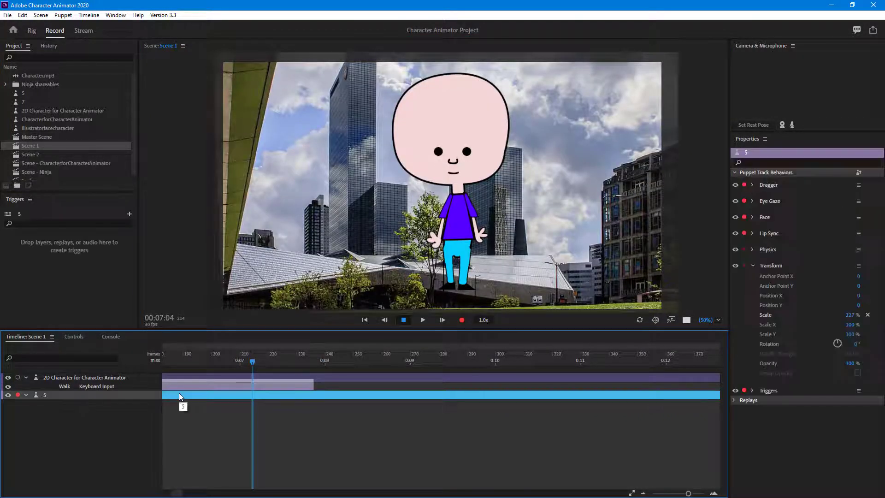
key("Delete")
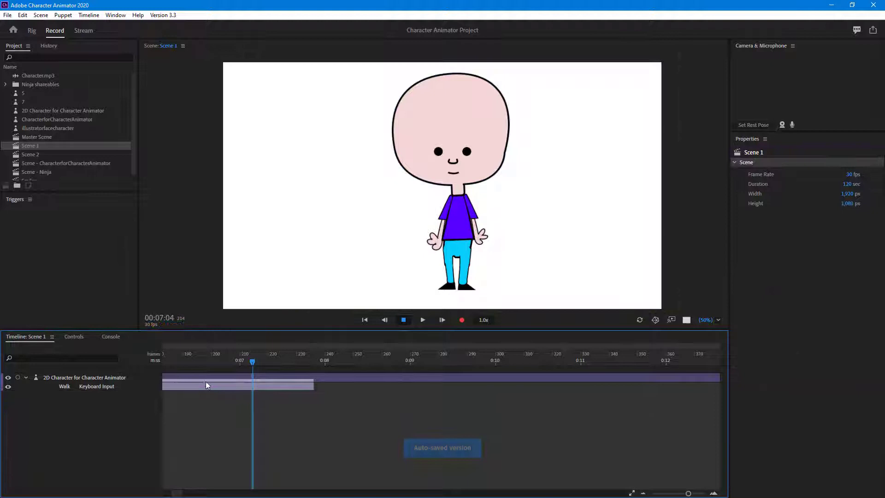
Step: End the work area at frame 235 where the walk finishes, then return to the start
left_click_drag(186, 383, 314, 380)
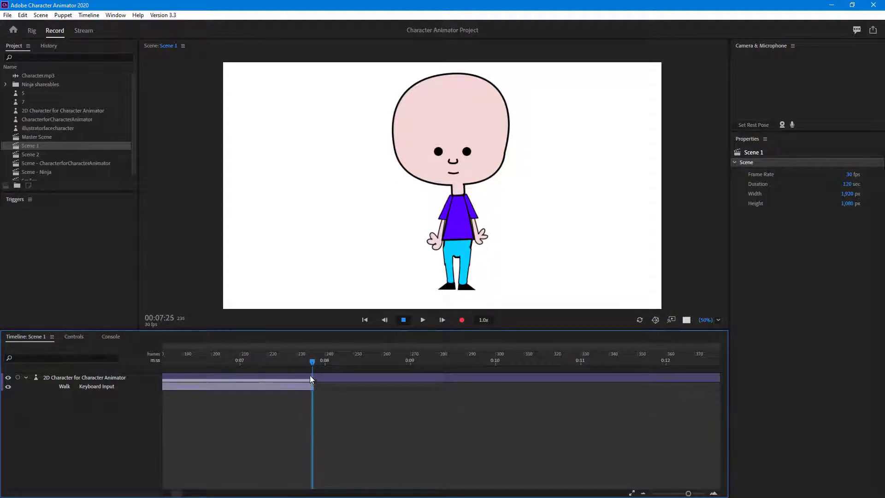
right_click(312, 362)
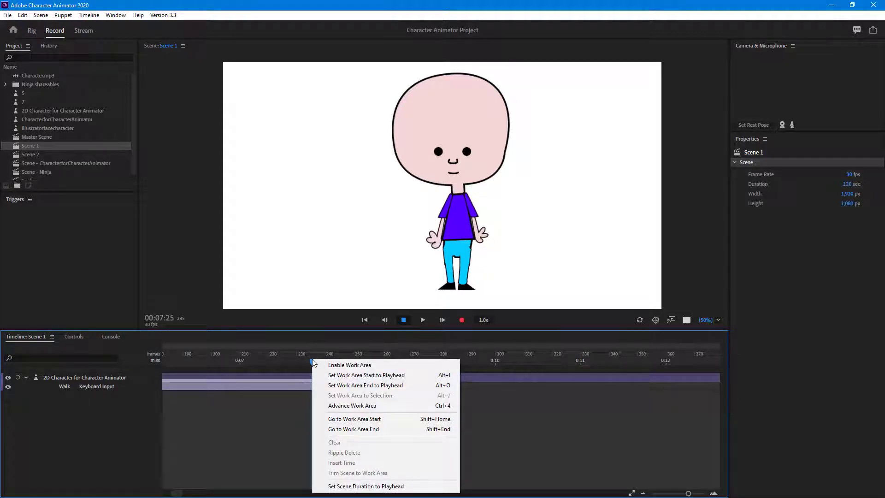
left_click(339, 387)
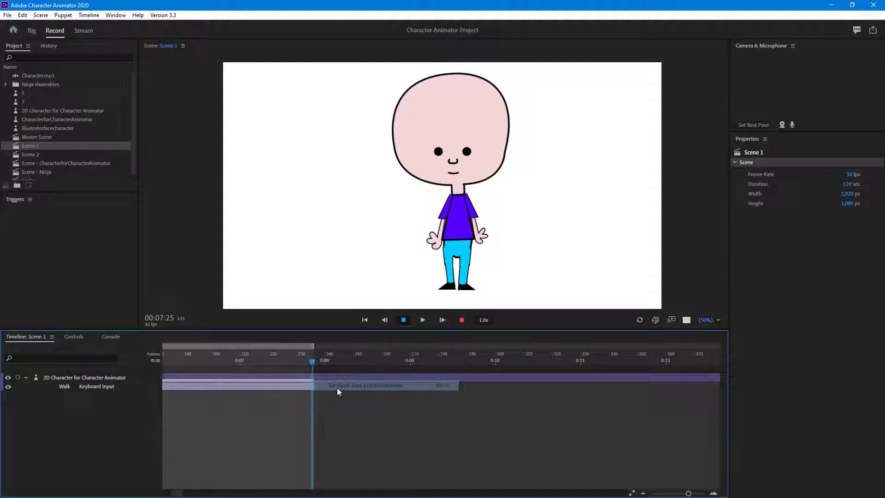
key("Home")
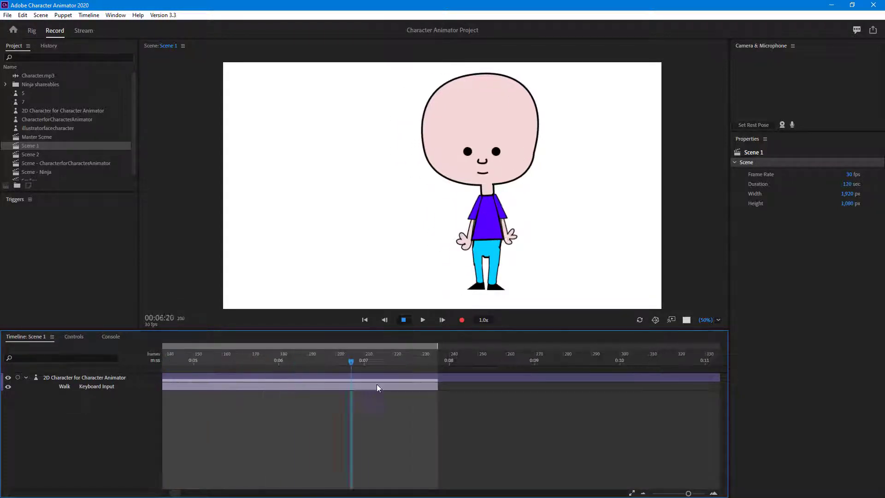
Step: Play back the walk, then export Scene 1 as Video with Alpha via Adobe Media Encoder
key("Right")
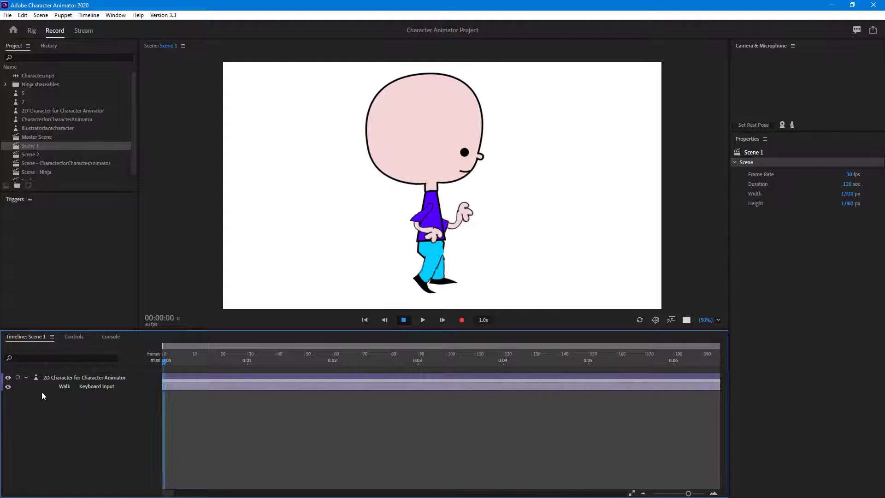
left_click(8, 17)
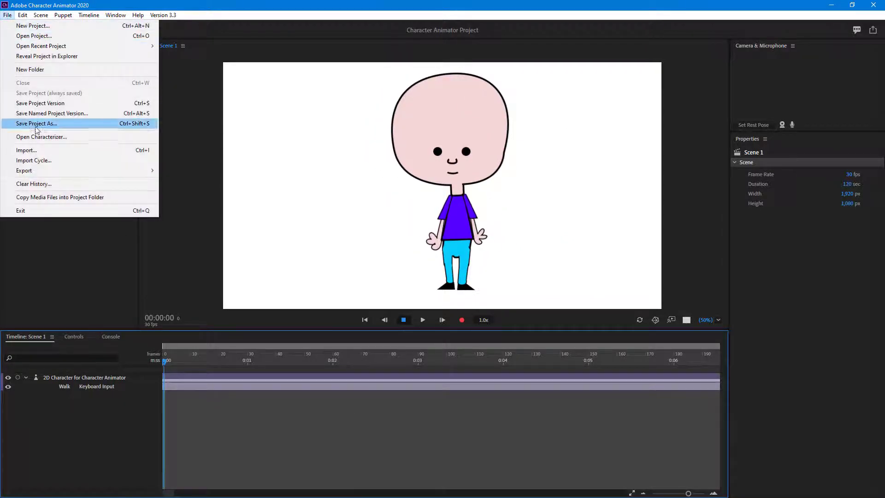
mouse_move(36, 172)
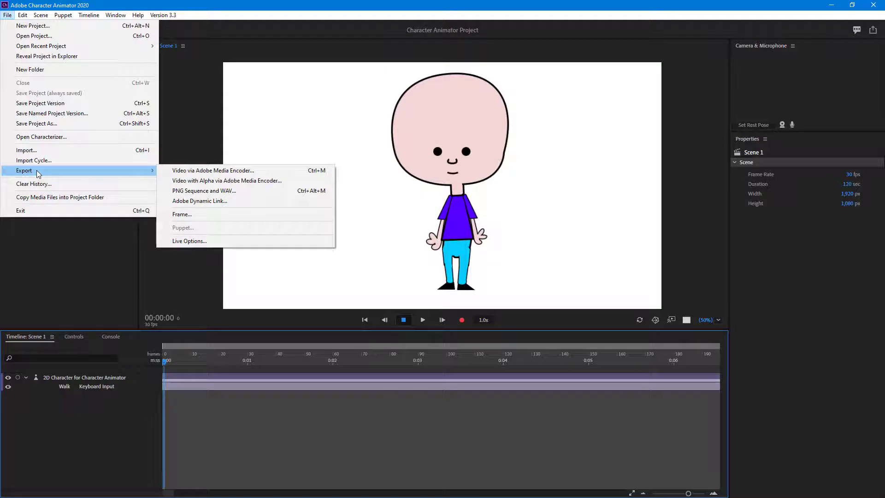
left_click(204, 184)
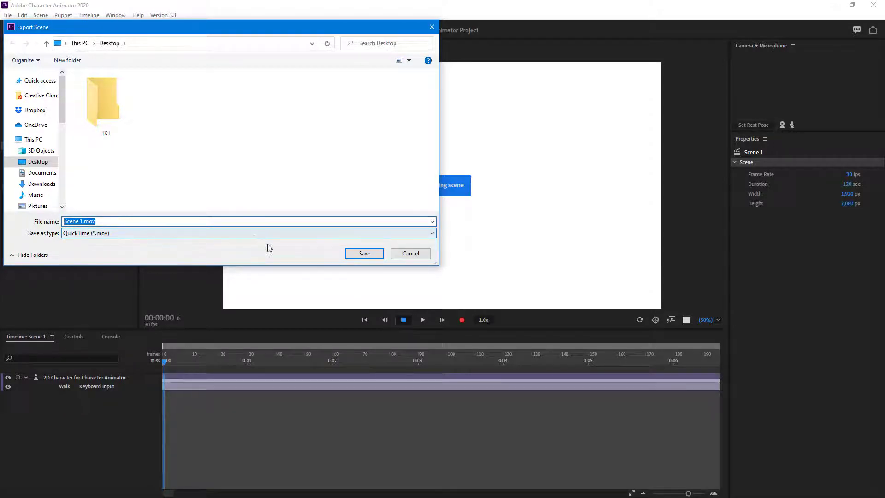
Step: Save as Scene 1.mov and encode it with the GoPro CineForm RGB 12-bit alpha preset until Done
left_click(364, 253)
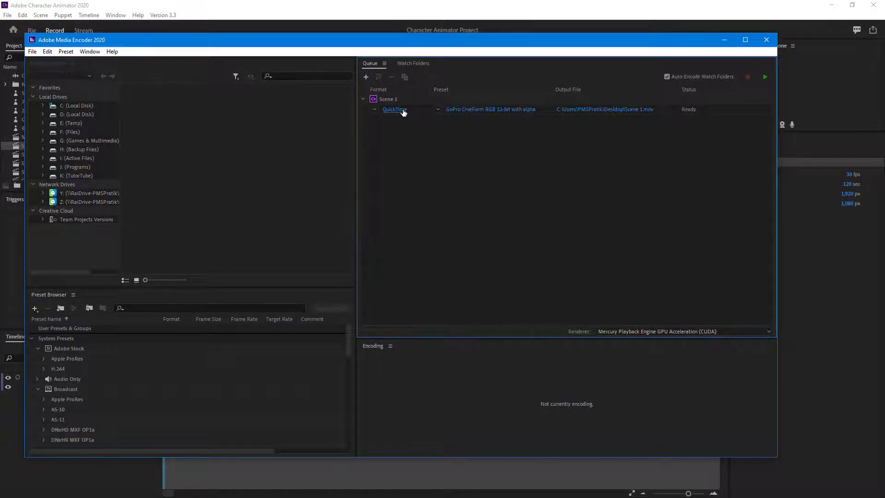
left_click(395, 110)
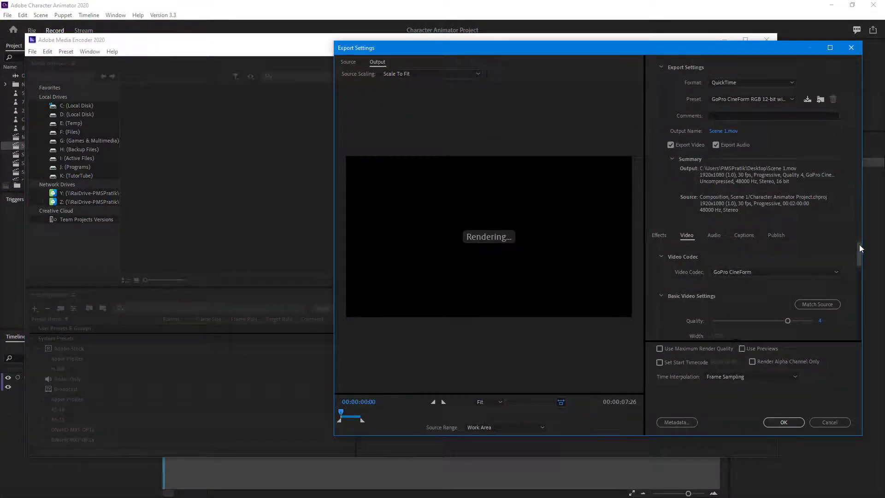
left_click_drag(859, 246, 865, 323)
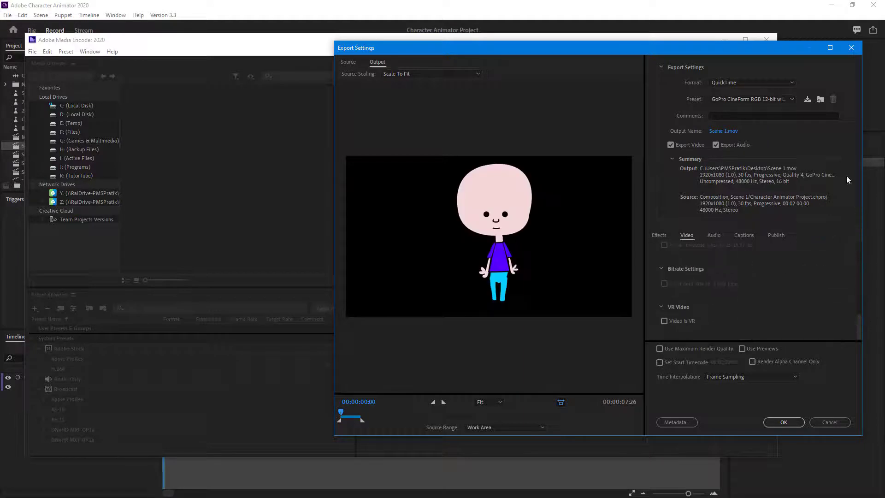
left_click(851, 48)
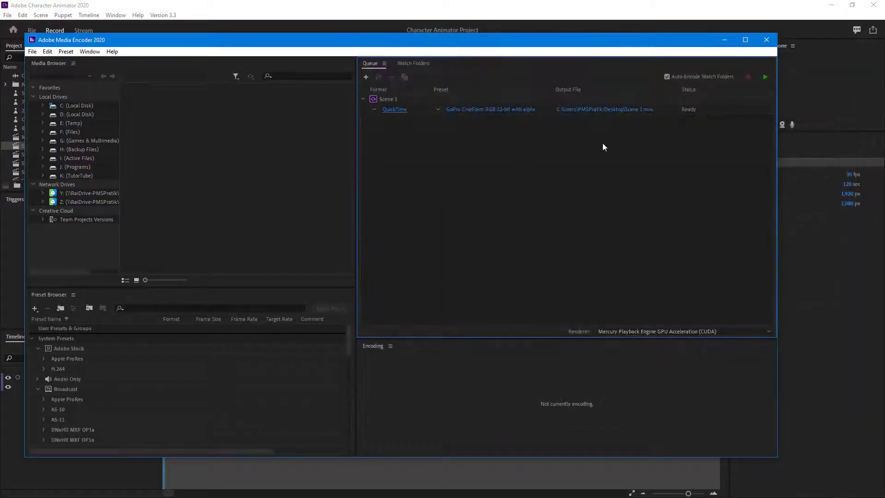
left_click(765, 79)
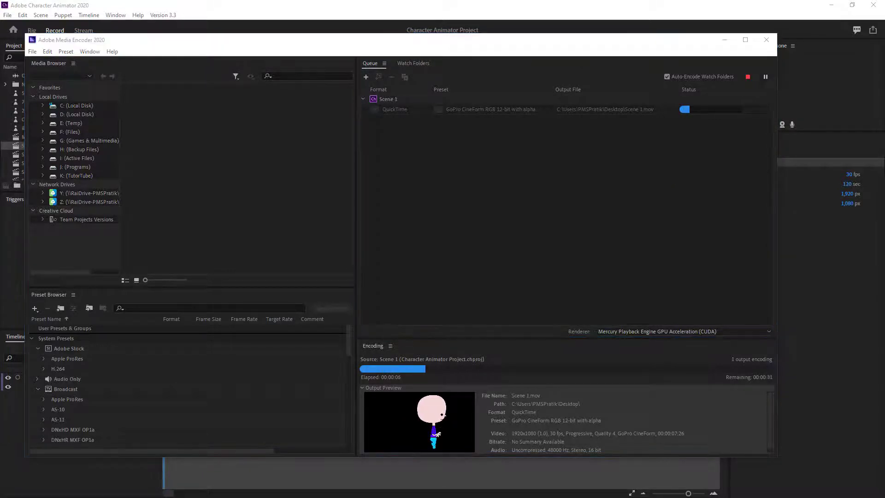
left_click(720, 169)
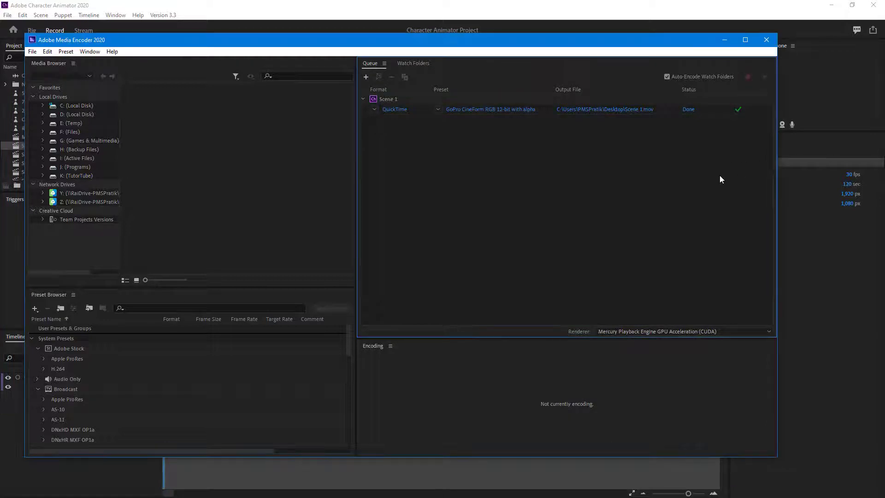
Step: Close Media Encoder, hide Character Animator, and dismiss the After Effects start screen
left_click(766, 40)
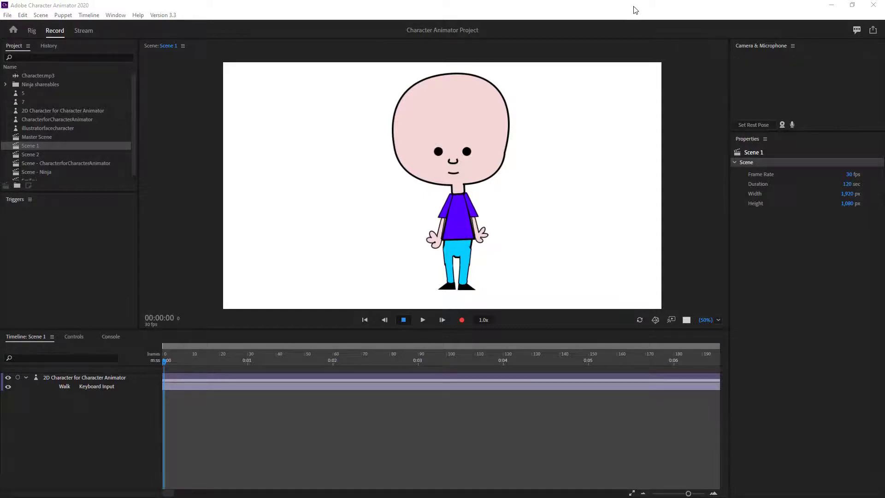
left_click_drag(610, 6, 581, 109)
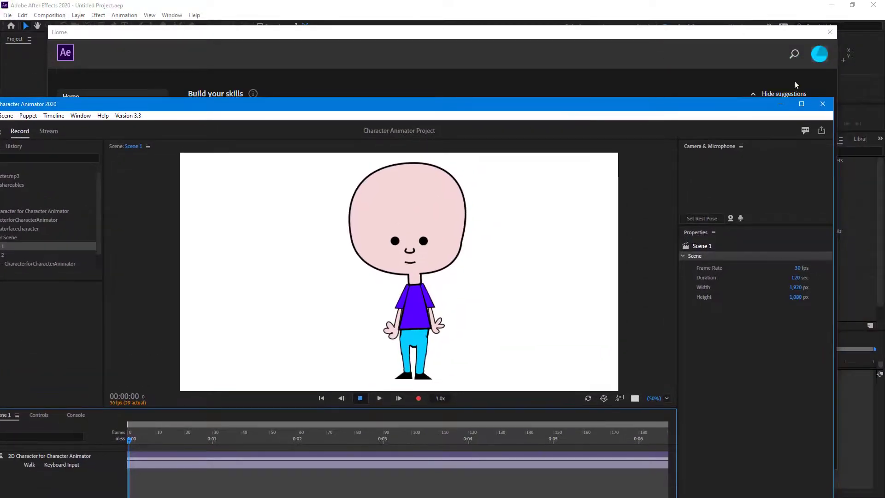
left_click(780, 105)
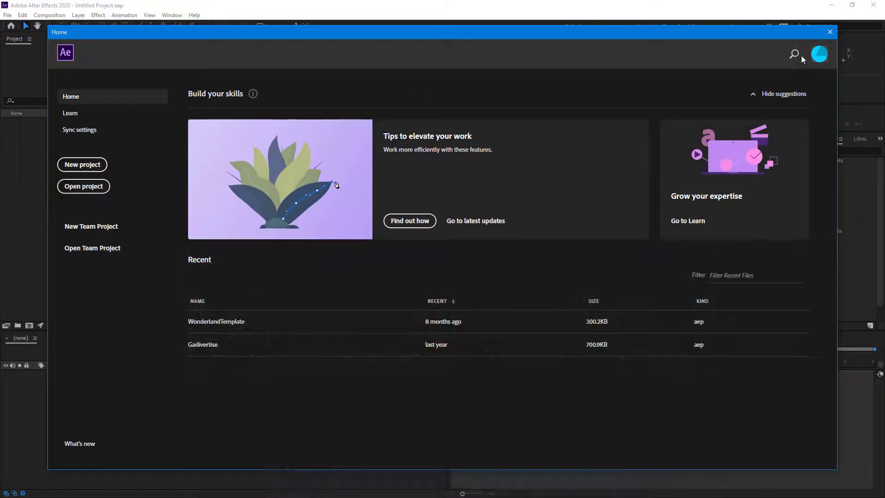
left_click(830, 33)
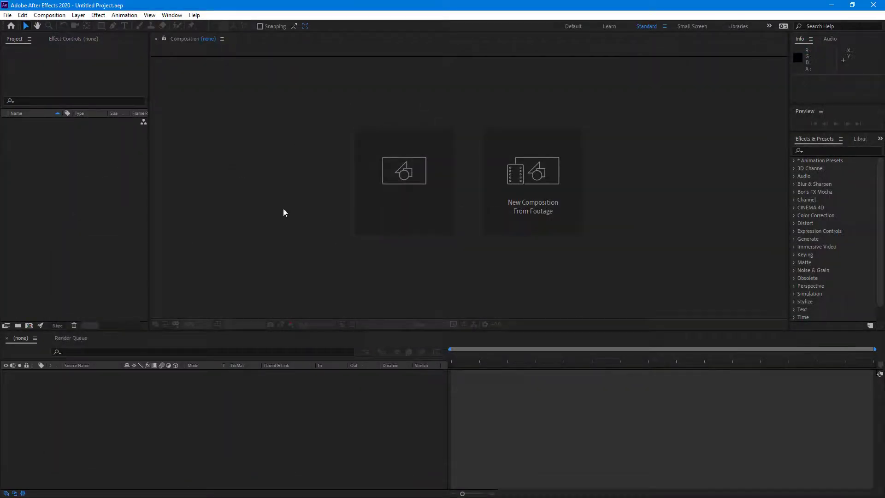
Step: Import the Scene 1.mov file into the After Effects project
right_click(66, 155)
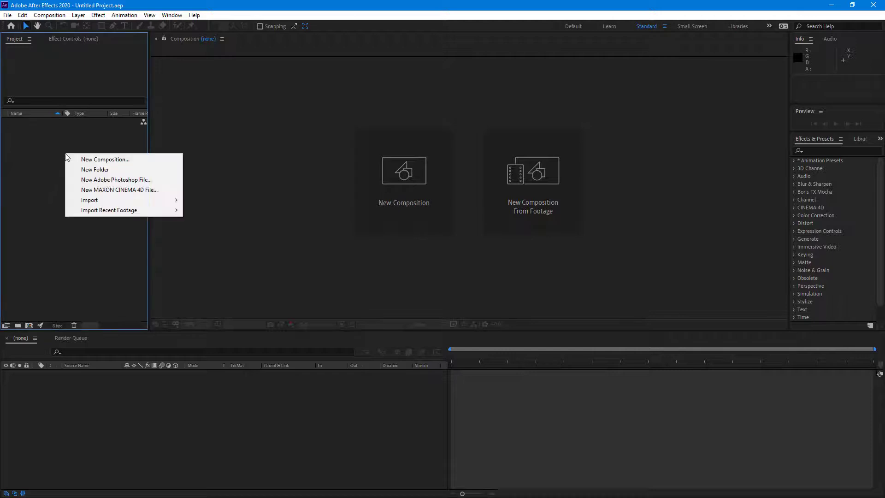
mouse_move(122, 203)
left_click(211, 201)
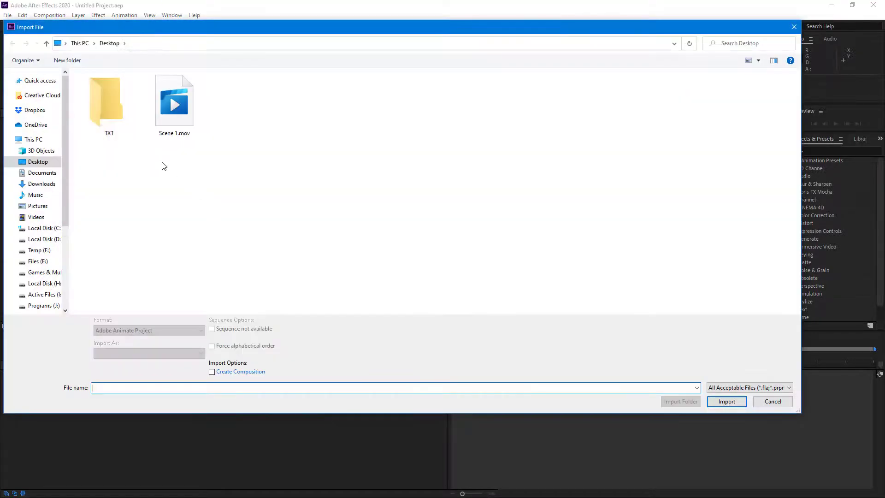
left_click(171, 110)
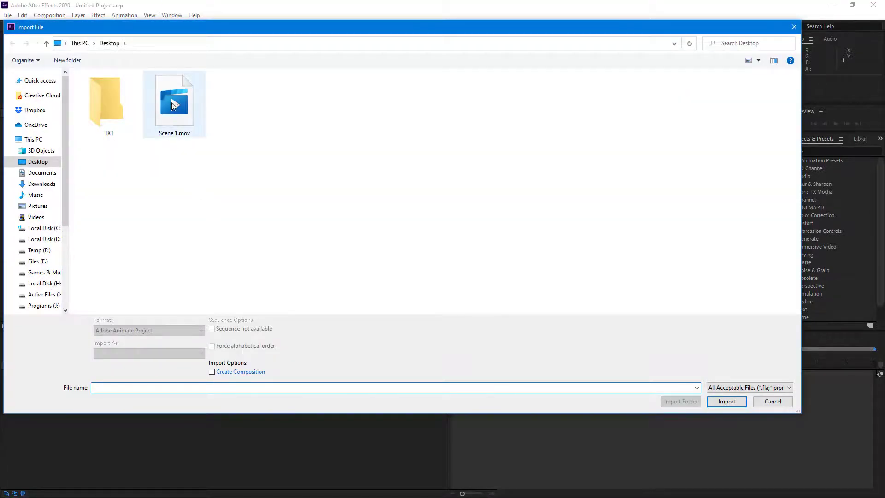
left_click(727, 401)
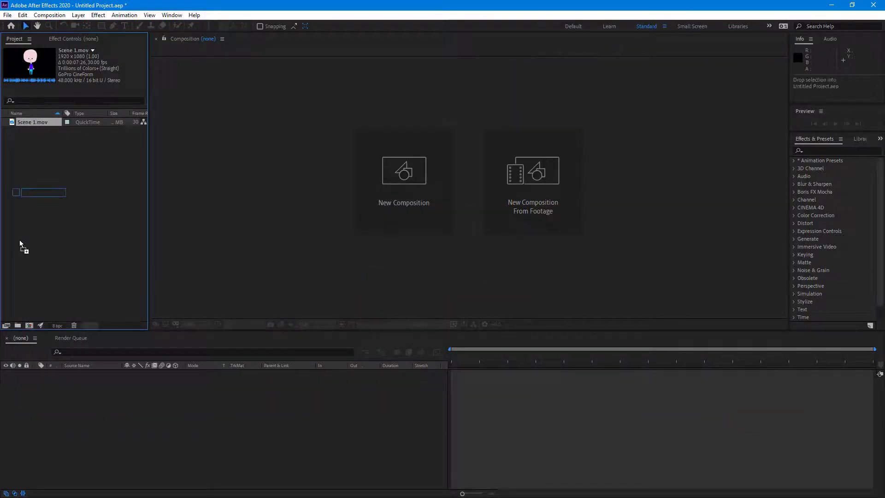
Step: Create a Scene 1 composition and add a comp-sized yellow solid beneath the character layer
left_click(28, 325)
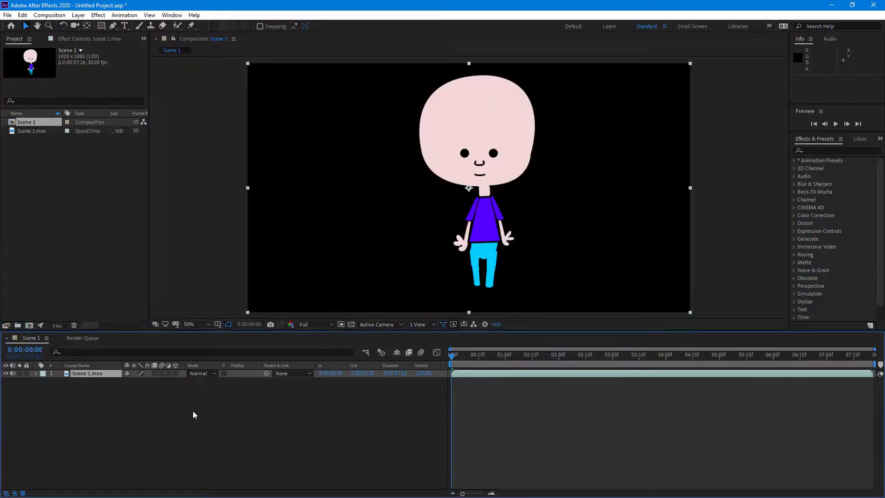
right_click(147, 432)
mouse_move(186, 328)
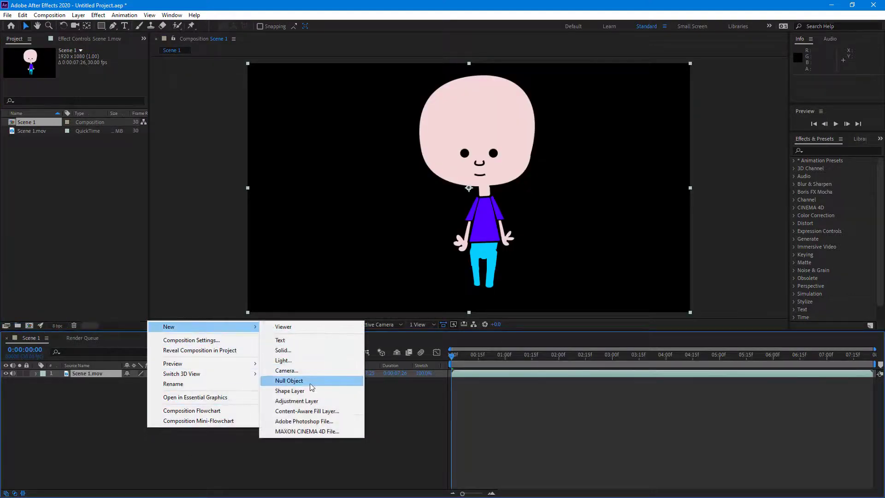
left_click(319, 349)
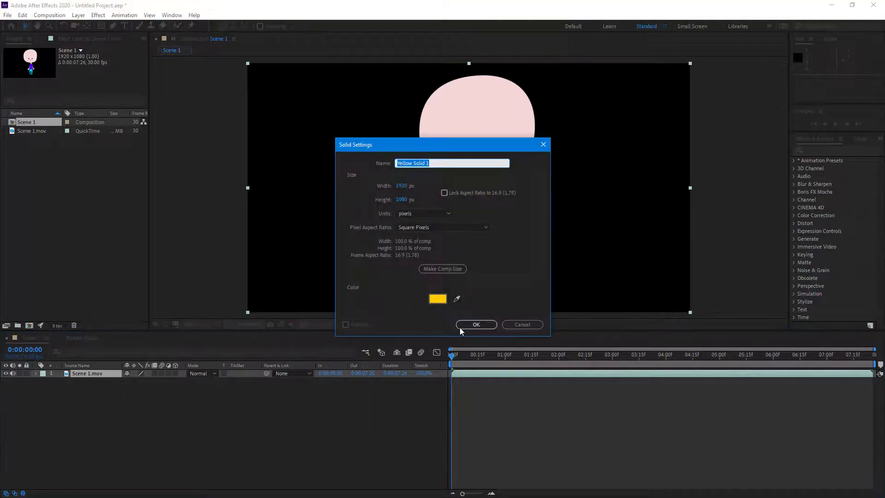
left_click(470, 324)
left_click_drag(85, 375, 91, 402)
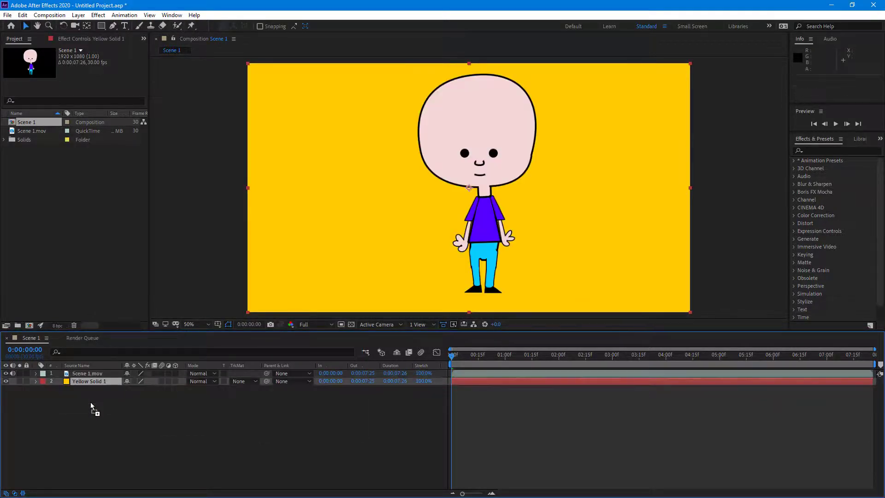
Step: Preview the walk and reposition the yellow solid so it fills the frame
left_click_drag(482, 360, 494, 390)
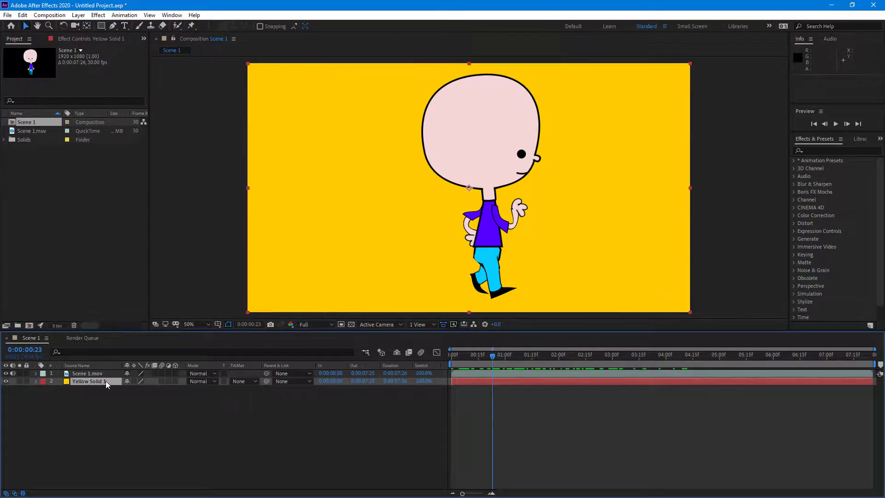
left_click_drag(660, 185, 341, 253)
left_click_drag(458, 197, 518, 173)
left_click_drag(601, 168, 669, 169)
key("Return")
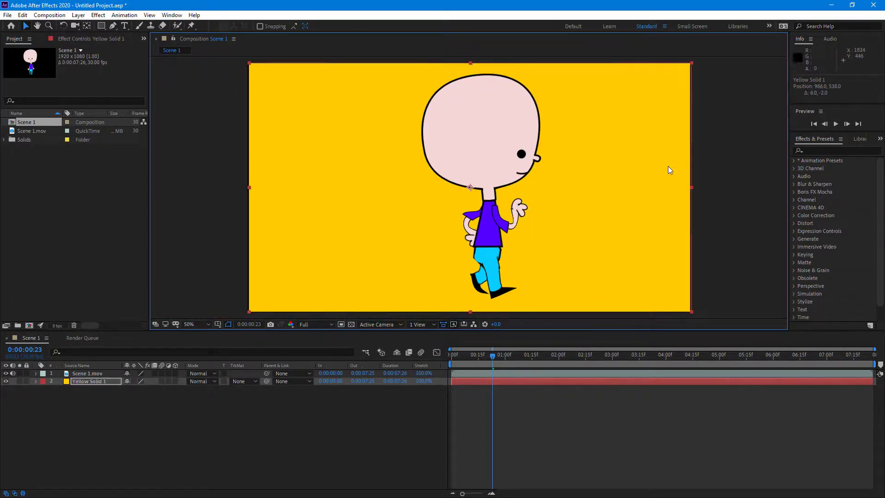
left_click(242, 429)
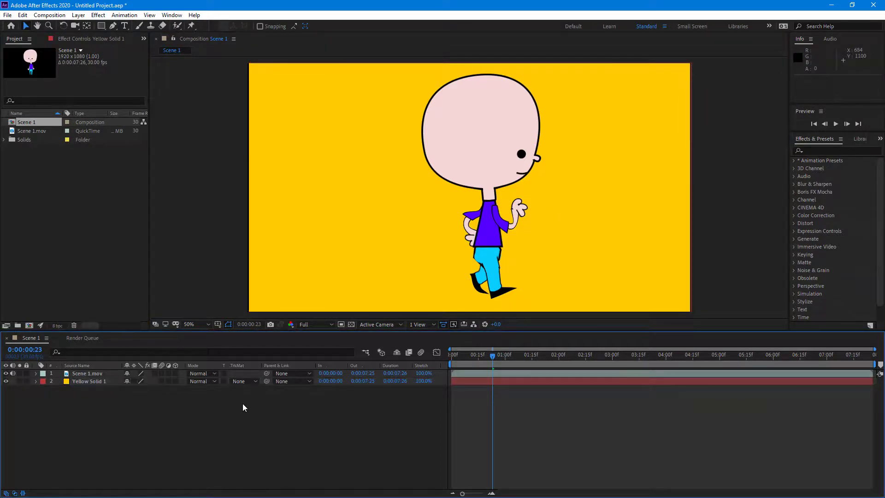